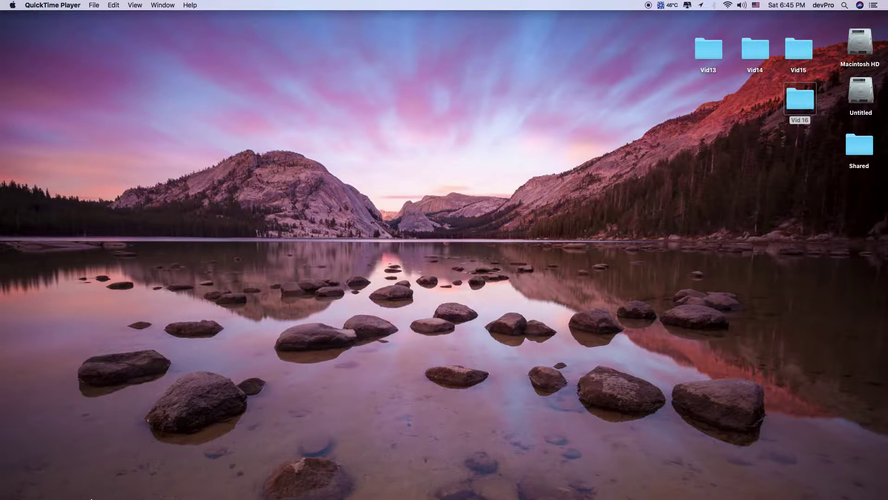
Step: Open the Applications folder in Finder and select the Vysor app
{"action": "mouse_move", "coordinate": [104, 484]}
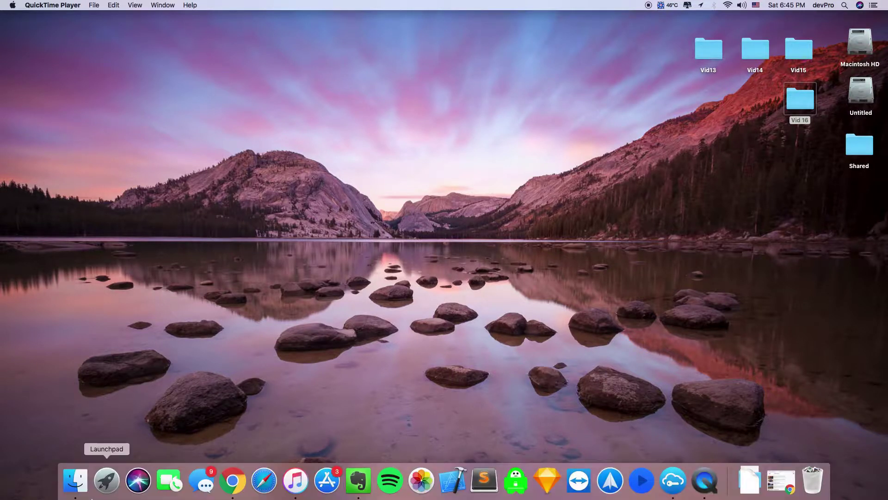
{"action": "left_click", "coordinate": [71, 484]}
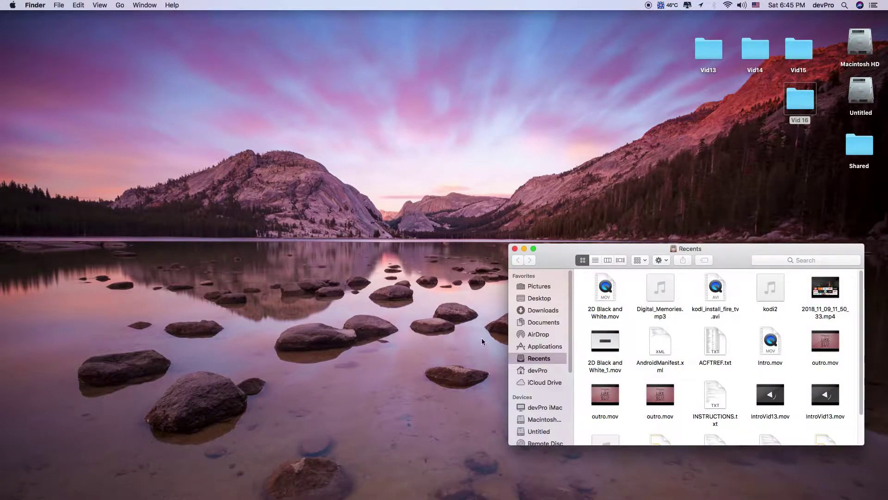
{"action": "left_click", "coordinate": [540, 347]}
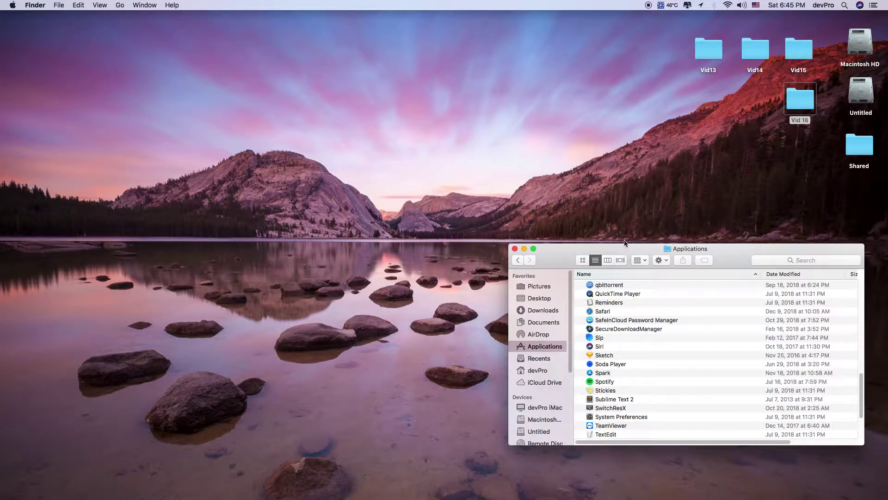
{"action": "left_click_drag", "start_coordinate": [623, 247], "coordinate": [536, 106]}
{"action": "left_click", "coordinate": [532, 171]}
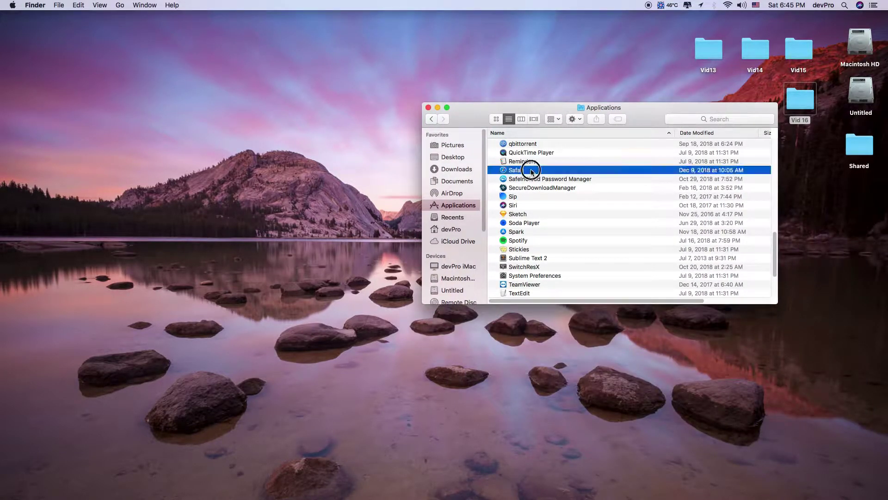
{"action": "scroll", "coordinate": [532, 171], "scroll_direction": "down", "scroll_amount": 5}
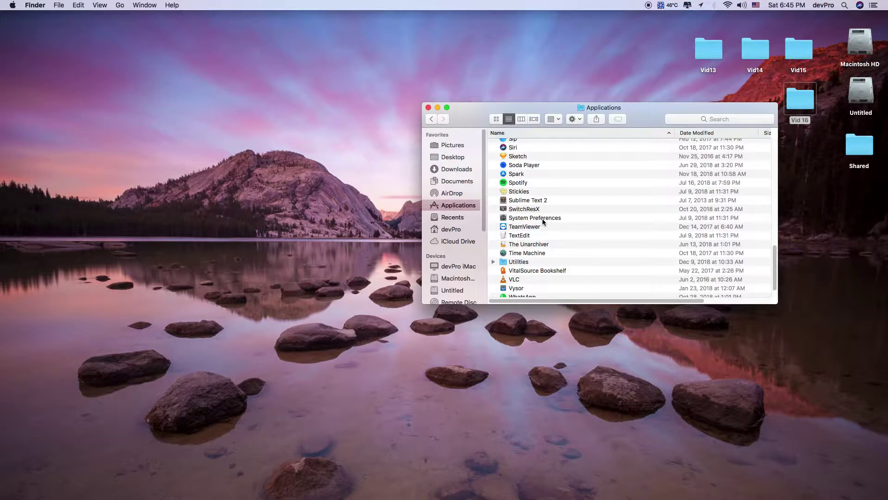
{"action": "scroll", "coordinate": [543, 221], "scroll_direction": "down", "scroll_amount": 2}
{"action": "left_click", "coordinate": [516, 268]}
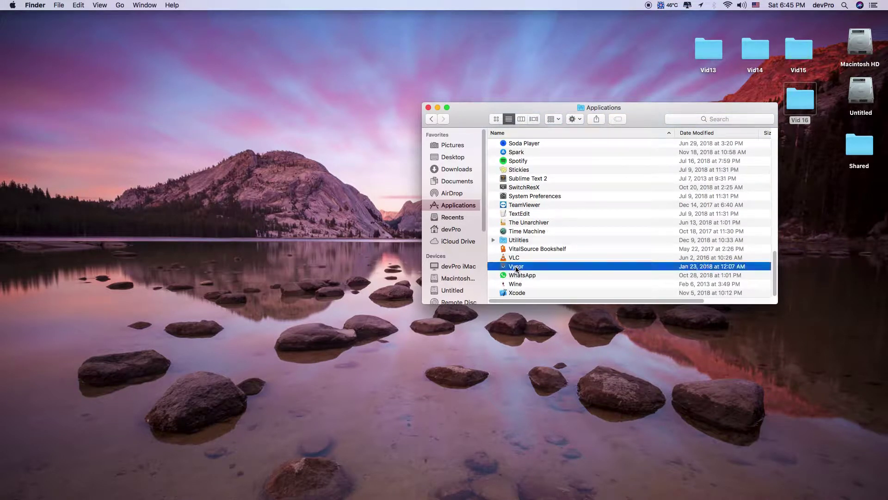
Step: View the file actions offered for Vysor, including Move to Trash, and close the Applications window without choosing one
{"action": "right_click", "coordinate": [527, 270]}
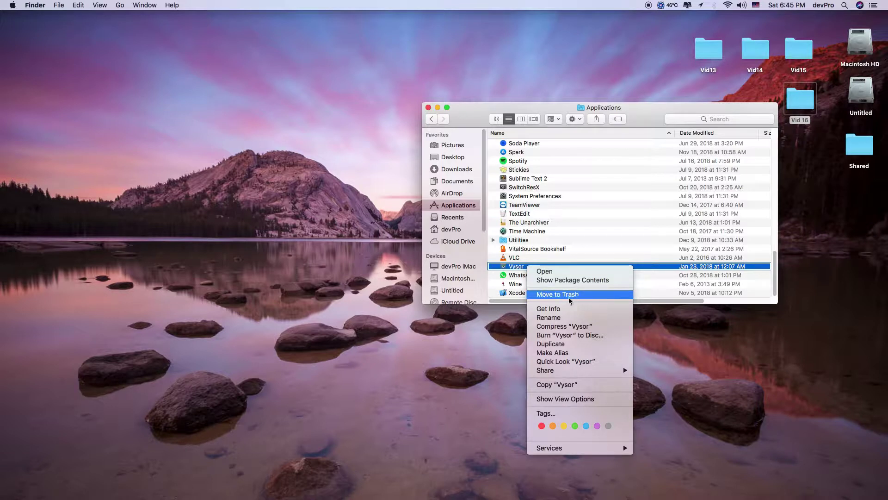
{"action": "left_click", "coordinate": [461, 115]}
{"action": "left_click", "coordinate": [429, 108]}
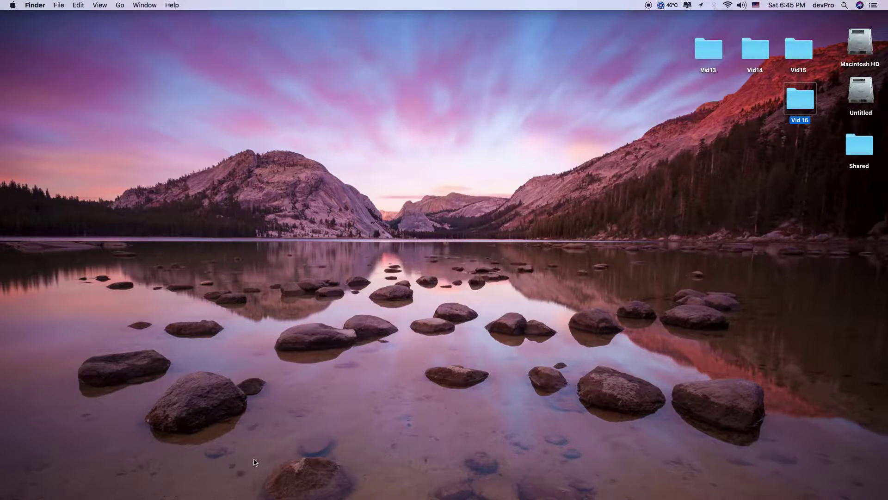
Step: Open Launchpad and browse through its pages of installed apps
{"action": "mouse_move", "coordinate": [196, 498]}
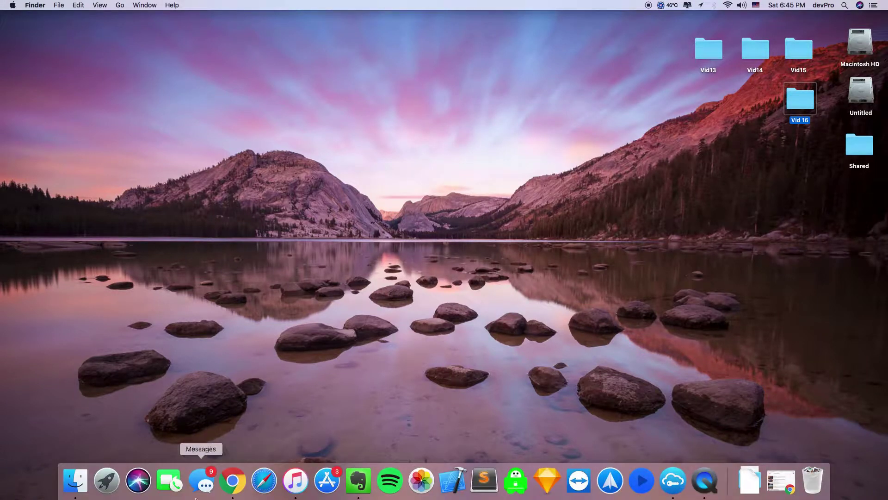
{"action": "left_click", "coordinate": [107, 481]}
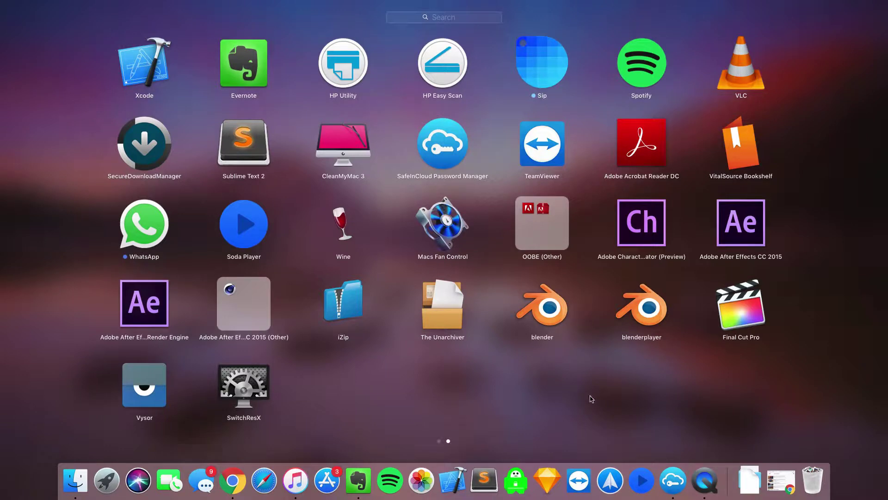
{"action": "left_click_drag", "start_coordinate": [662, 382], "coordinate": [851, 363]}
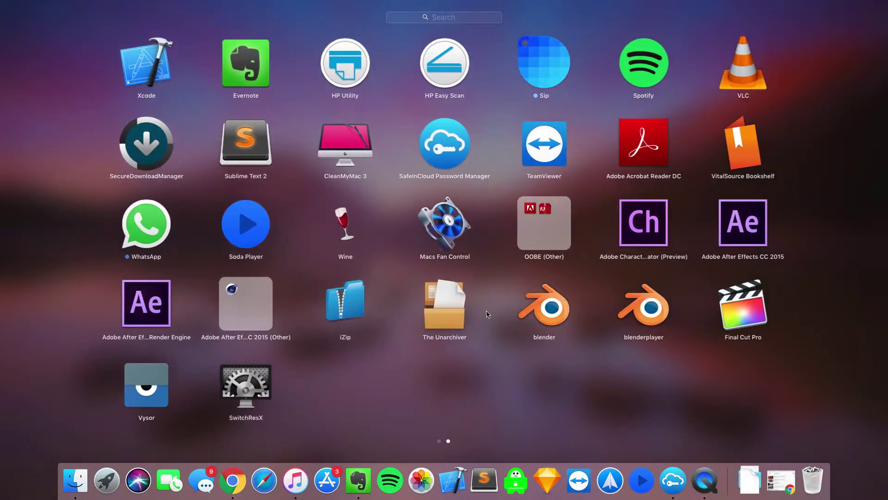
{"action": "left_click_drag", "start_coordinate": [93, 297], "coordinate": [819, 324]}
{"action": "left_click_drag", "start_coordinate": [611, 407], "coordinate": [1, 359]}
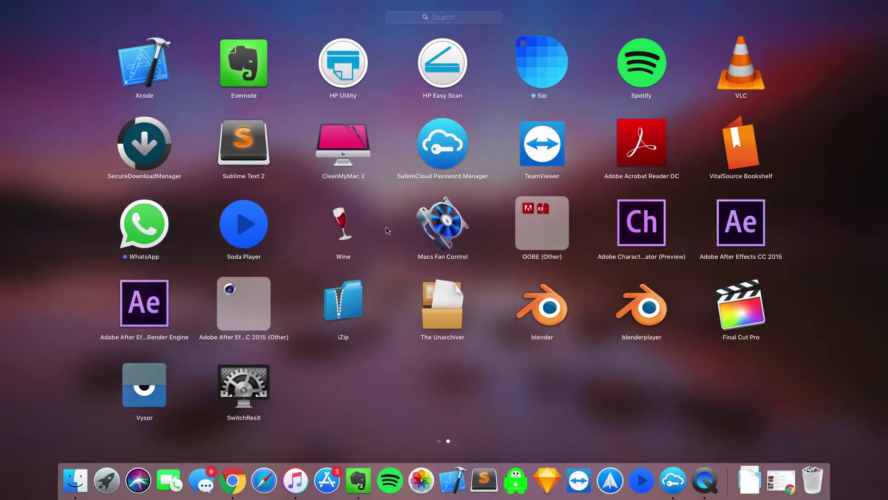
Step: Put the Launchpad icons into delete mode, check whether Vysor can be removed there, and close Launchpad
{"action": "left_click", "coordinate": [146, 378]}
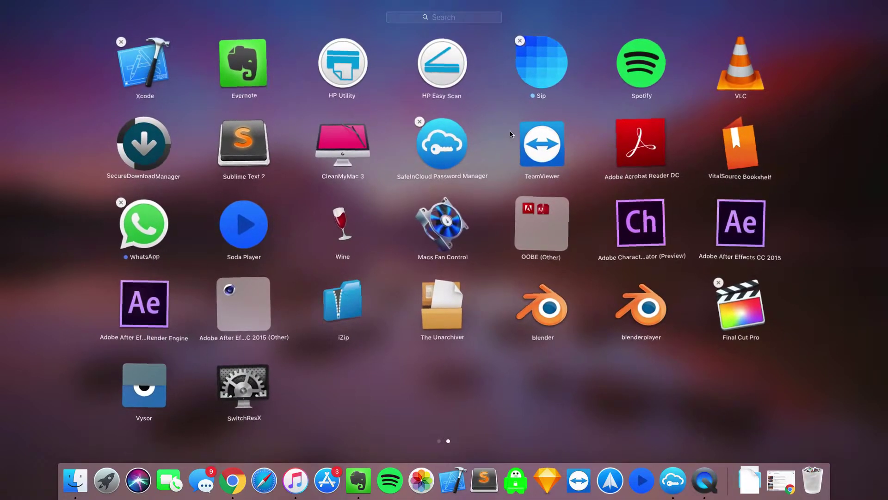
{"action": "left_click", "coordinate": [133, 373]}
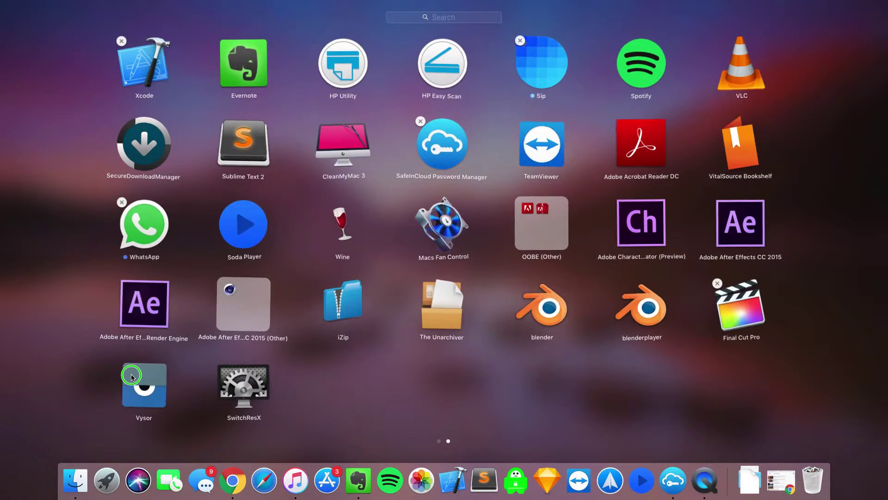
{"action": "left_click_drag", "start_coordinate": [134, 377], "coordinate": [143, 376]}
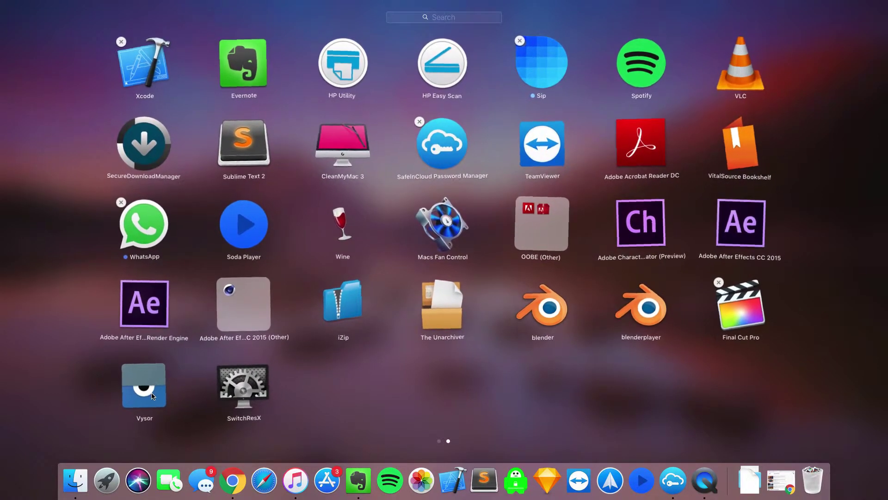
{"action": "left_click", "coordinate": [108, 481]}
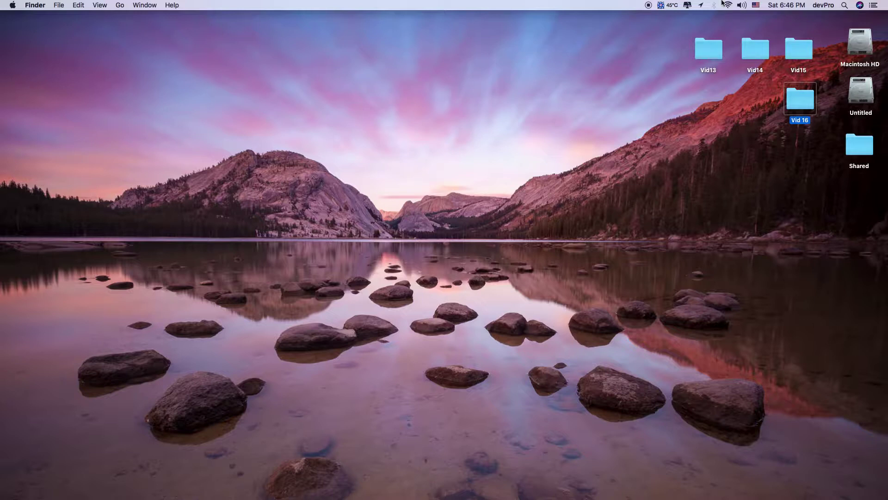
Step: Launch CleanMyMac 3 and open its Uninstaller
{"action": "left_click", "coordinate": [688, 6]}
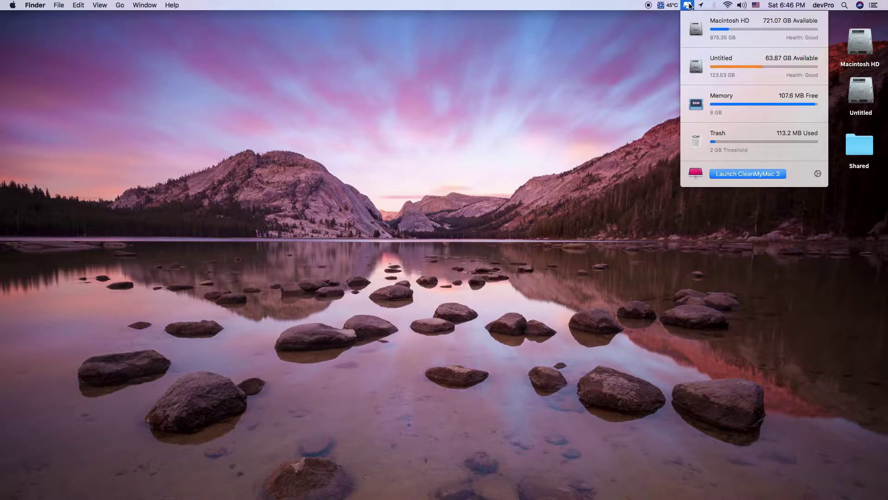
{"action": "mouse_move", "coordinate": [736, 156]}
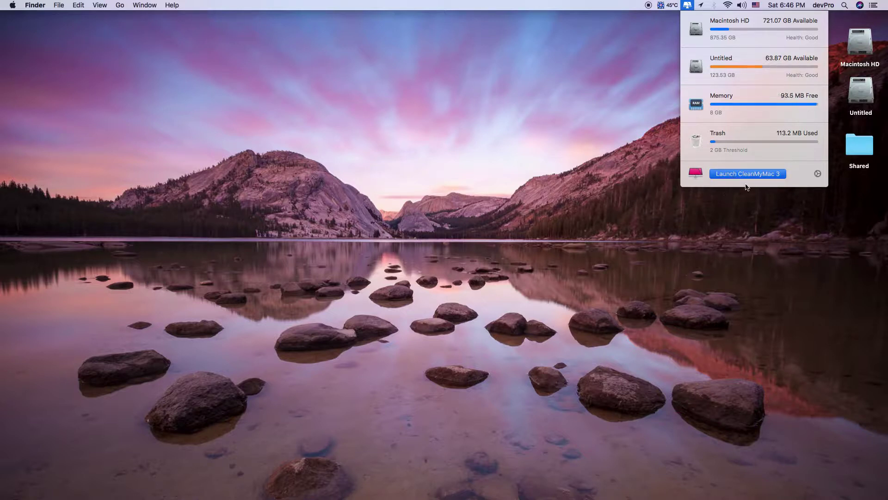
{"action": "left_click", "coordinate": [746, 187]}
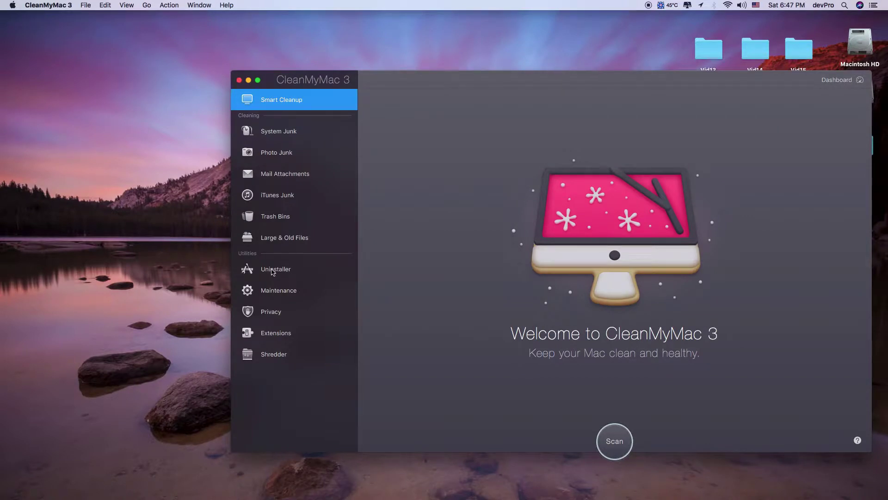
{"action": "left_click", "coordinate": [273, 270]}
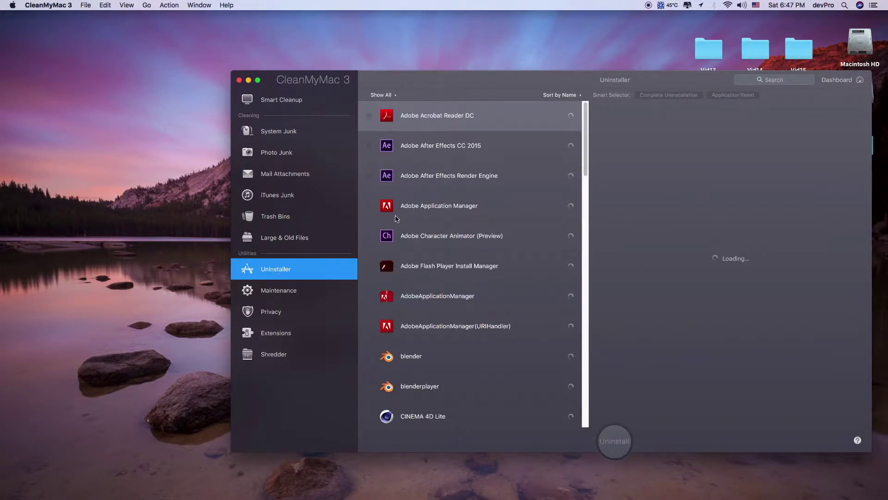
Step: Mark Vysor for removal in the list of installed applications
{"action": "scroll", "coordinate": [434, 306], "scroll_direction": "down", "scroll_amount": 5}
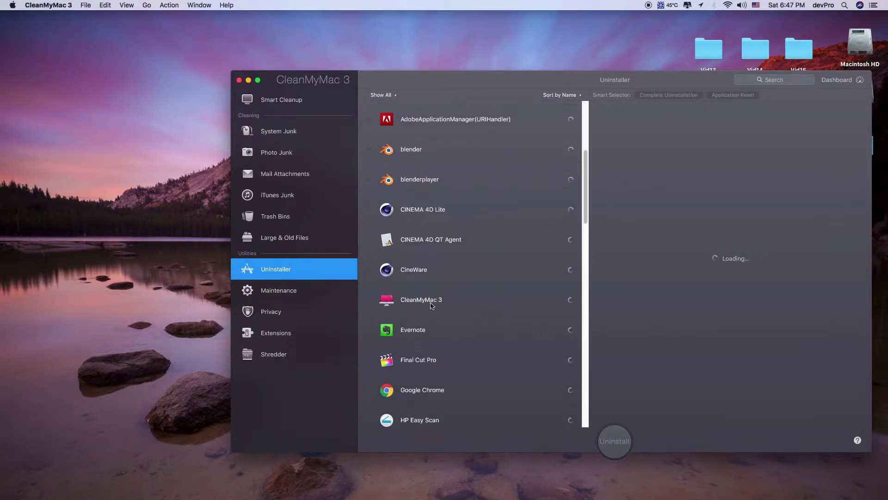
{"action": "scroll", "coordinate": [430, 305], "scroll_direction": "down", "scroll_amount": 10}
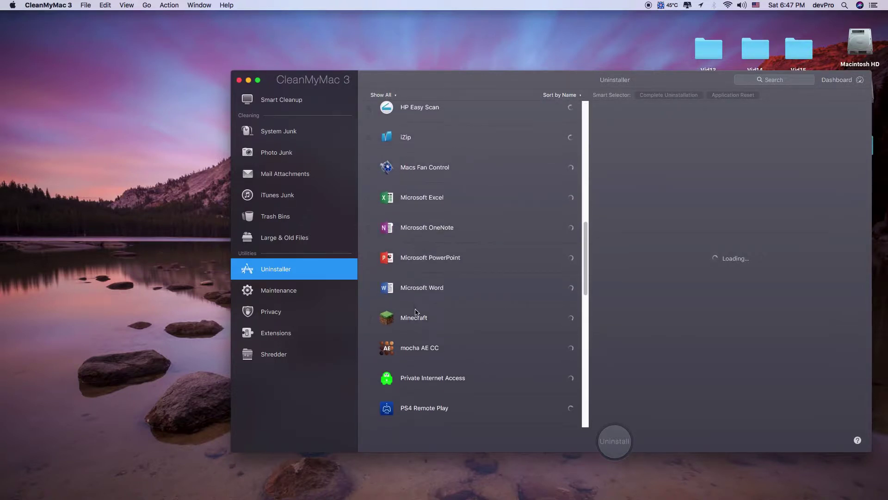
{"action": "scroll", "coordinate": [416, 311], "scroll_direction": "down", "scroll_amount": 9}
{"action": "scroll", "coordinate": [411, 318], "scroll_direction": "down", "scroll_amount": 9}
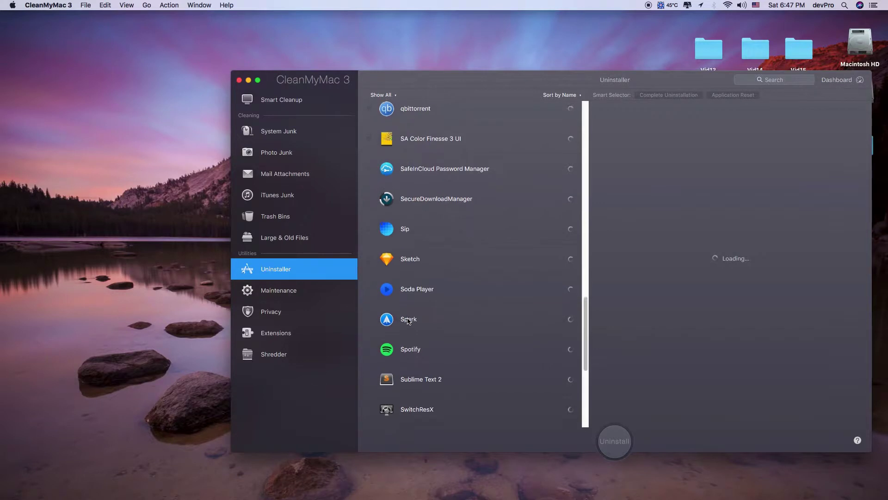
{"action": "left_click", "coordinate": [369, 331]}
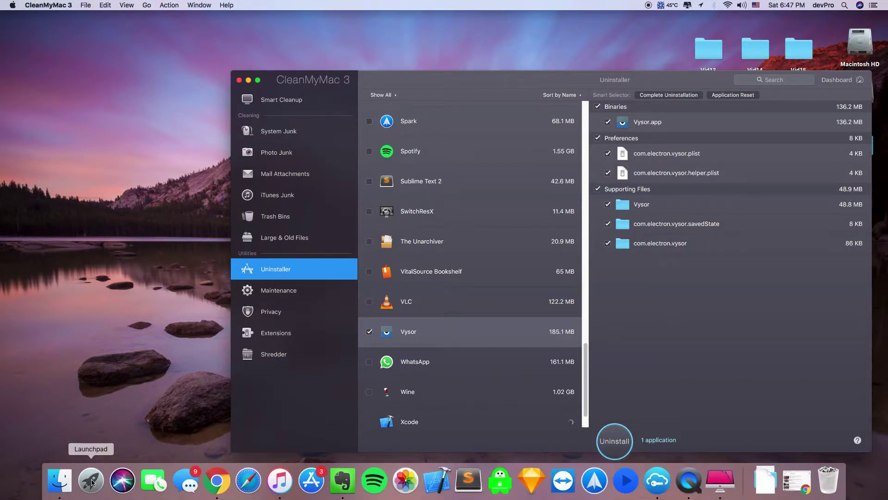
Step: Switch to Finder's Applications folder and view the Move to Trash option for Vysor
{"action": "left_click", "coordinate": [69, 481]}
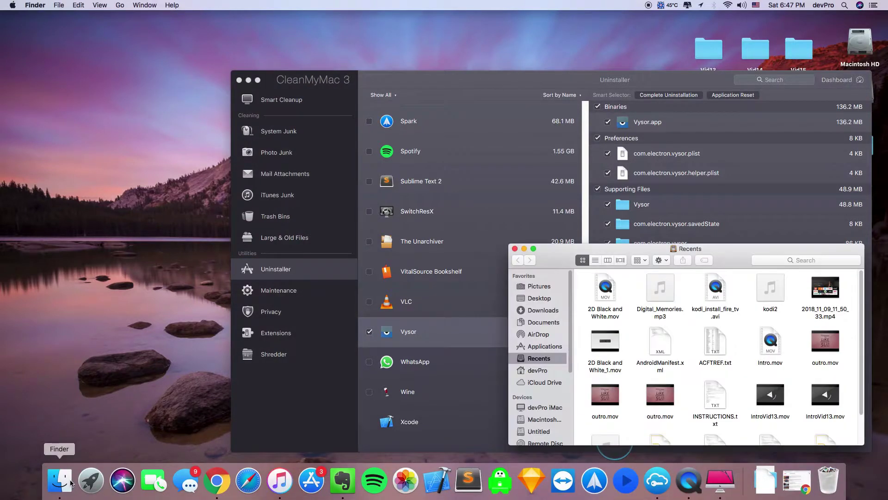
{"action": "left_click", "coordinate": [544, 346]}
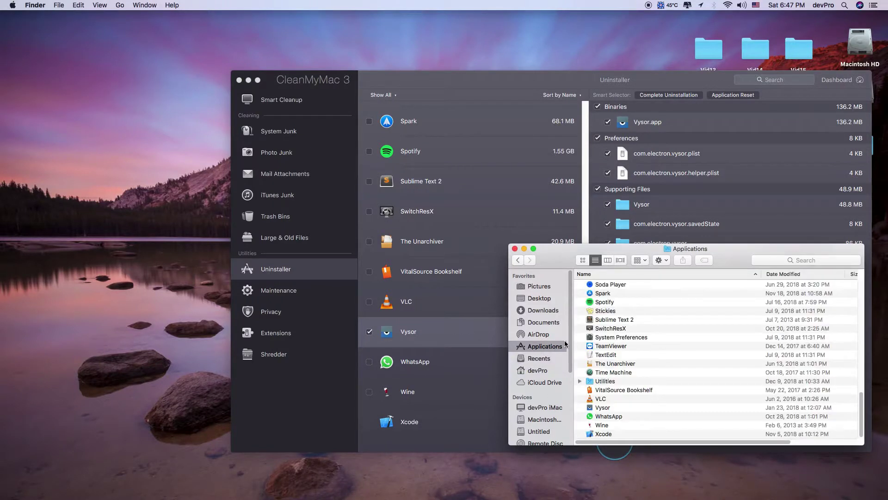
{"action": "right_click", "coordinate": [597, 408]}
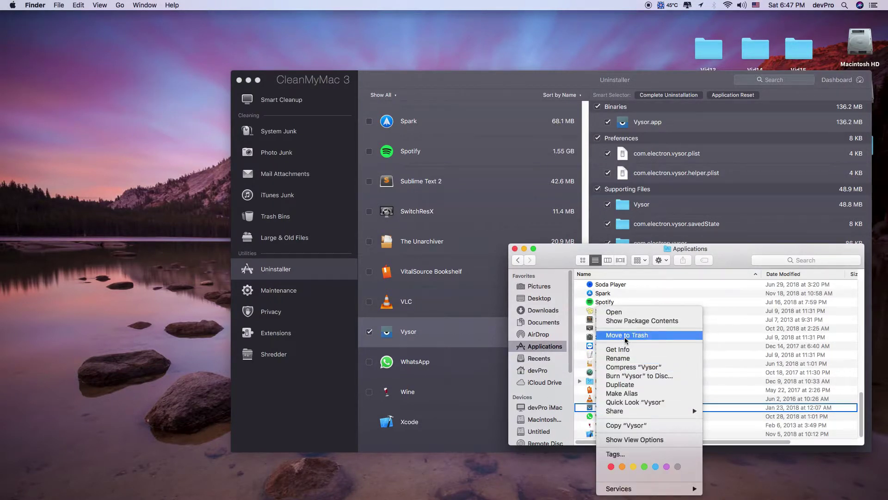
Step: Return to CleanMyMac 3 and uninstall Vysor together with its preferences and supporting files
{"action": "left_click", "coordinate": [686, 108]}
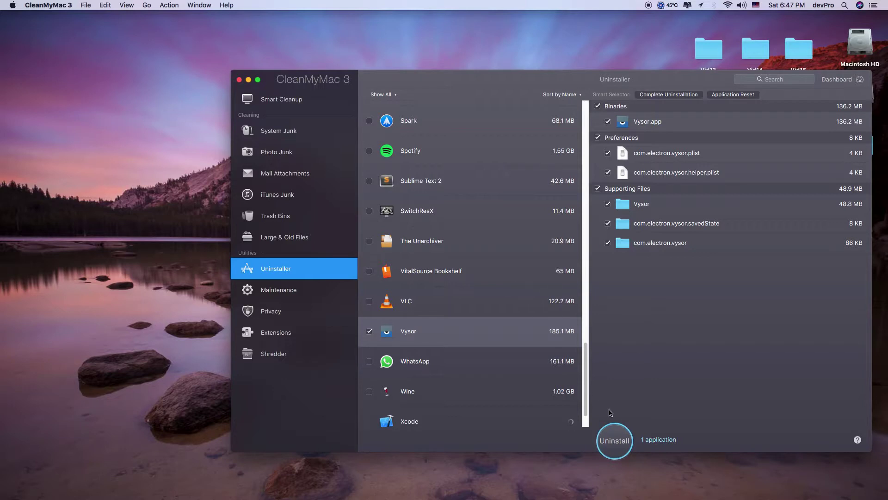
{"action": "left_click", "coordinate": [620, 441]}
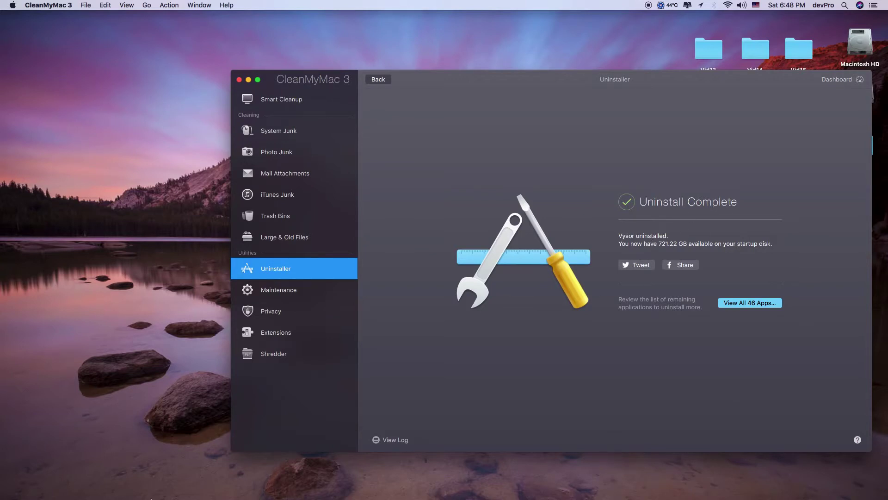
Step: Switch to Finder's Applications folder and move Spotify to the Trash
{"action": "left_click", "coordinate": [63, 480]}
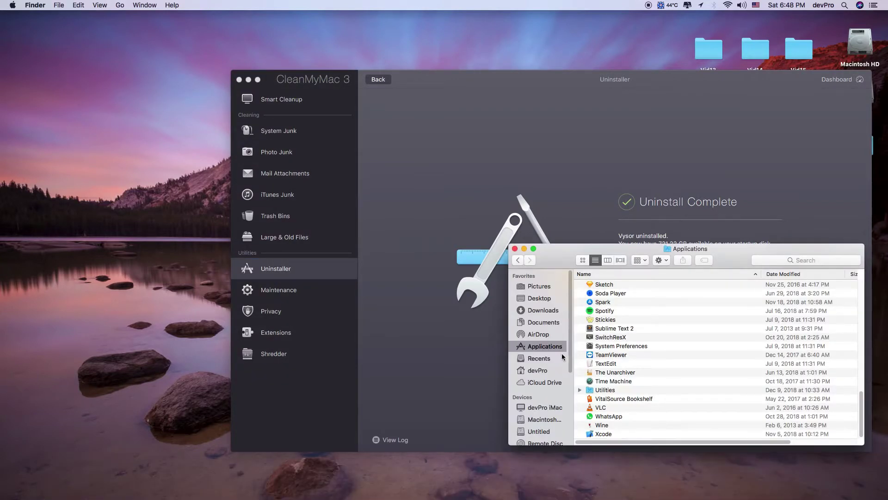
{"action": "scroll", "coordinate": [623, 401], "scroll_direction": "up", "scroll_amount": 3}
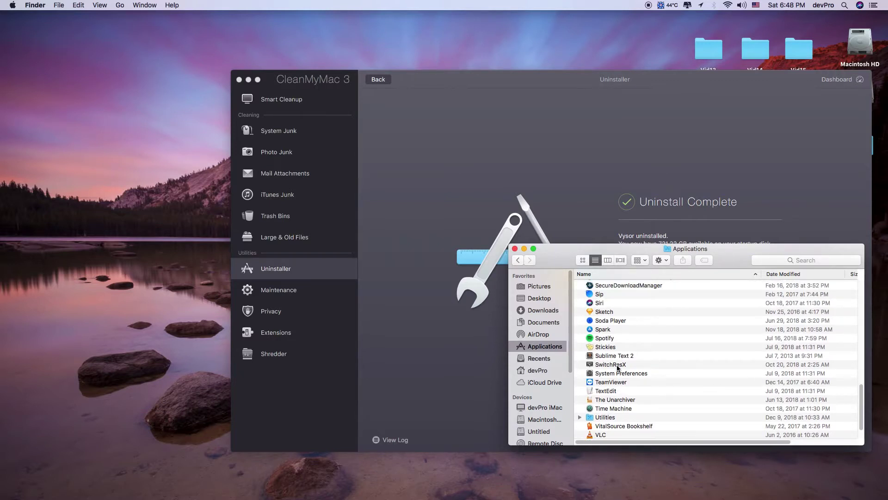
{"action": "scroll", "coordinate": [618, 368], "scroll_direction": "up", "scroll_amount": 5}
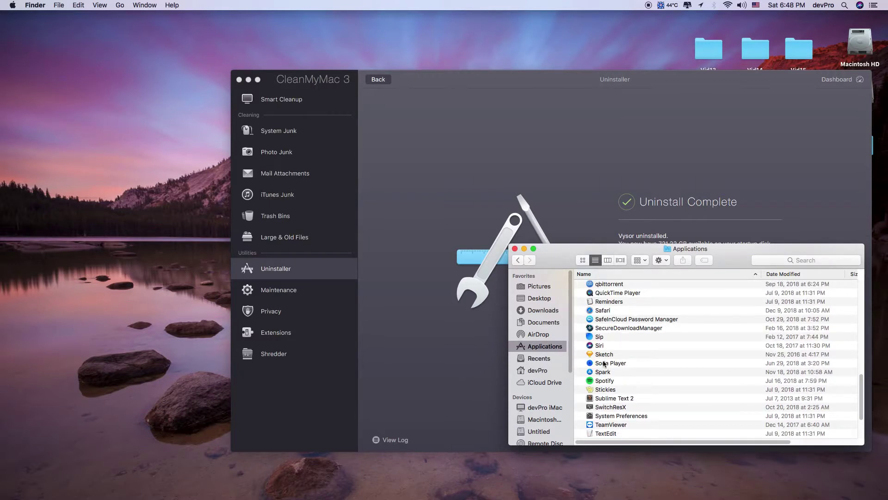
{"action": "scroll", "coordinate": [603, 364], "scroll_direction": "up", "scroll_amount": 1}
{"action": "left_click", "coordinate": [607, 387]}
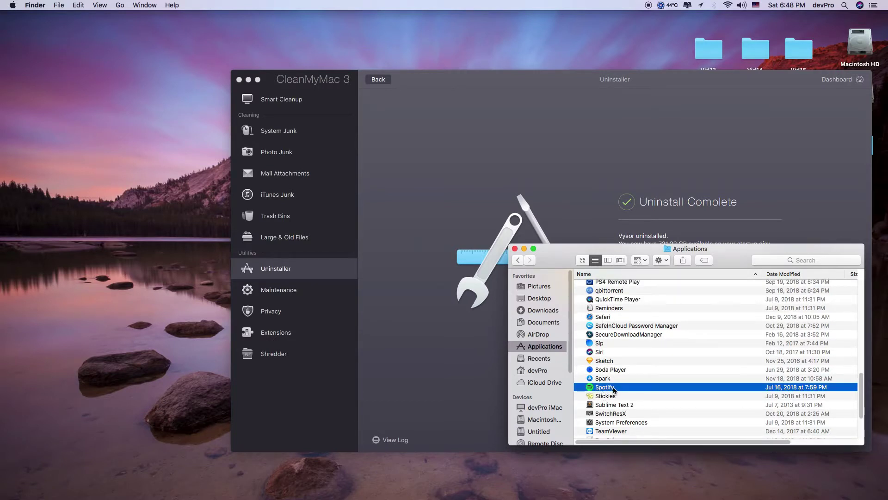
{"action": "right_click", "coordinate": [605, 387]}
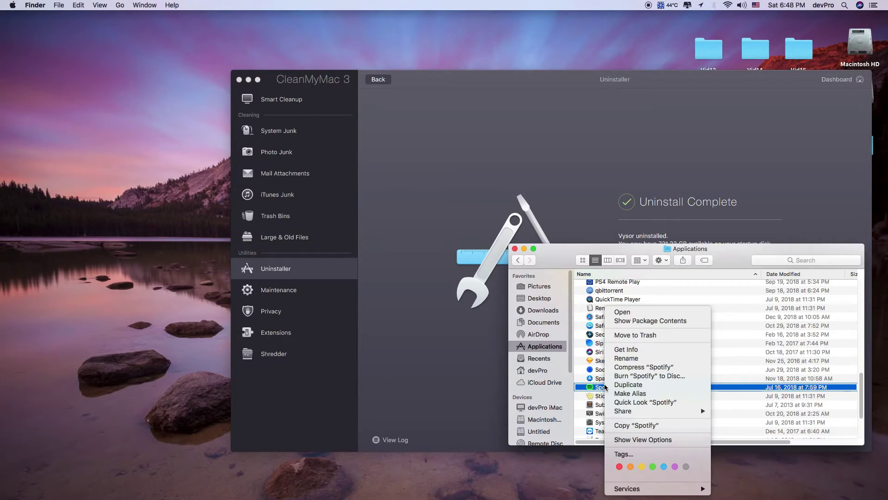
{"action": "left_click", "coordinate": [635, 335]}
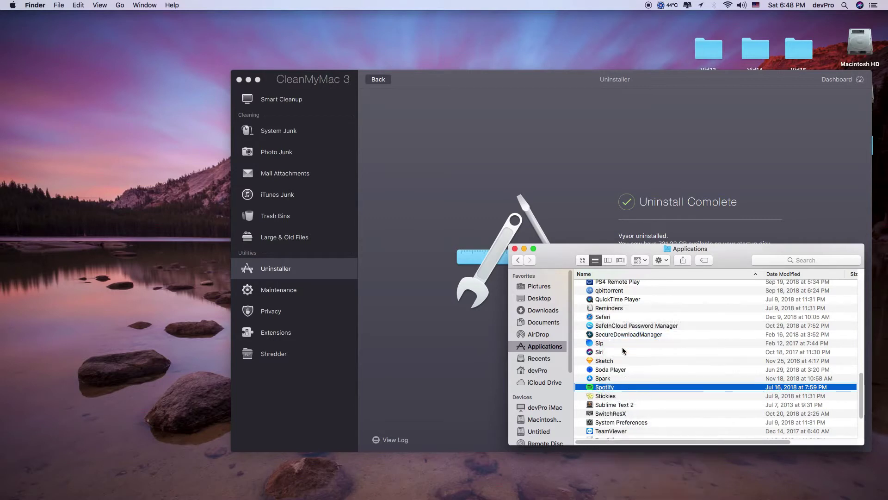
Step: Empty the Trash and confirm permanently erasing its items
{"action": "mouse_move", "coordinate": [829, 479]}
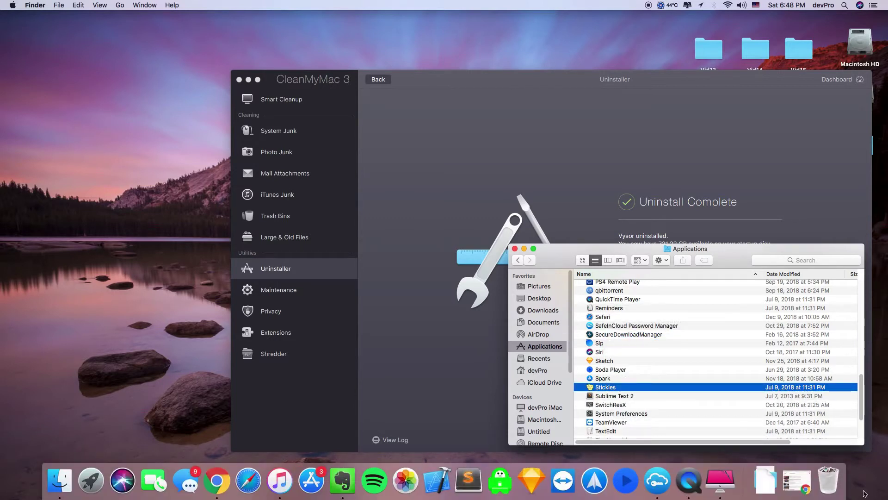
{"action": "right_click", "coordinate": [830, 479]}
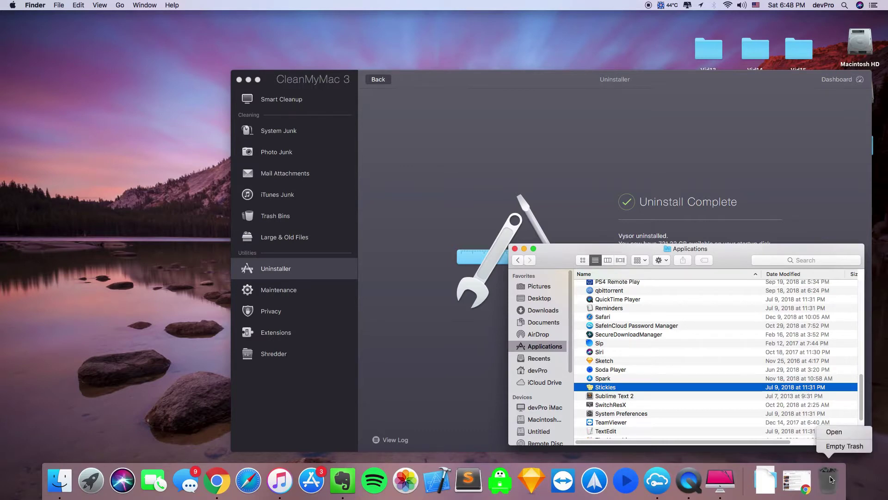
{"action": "left_click", "coordinate": [830, 446]}
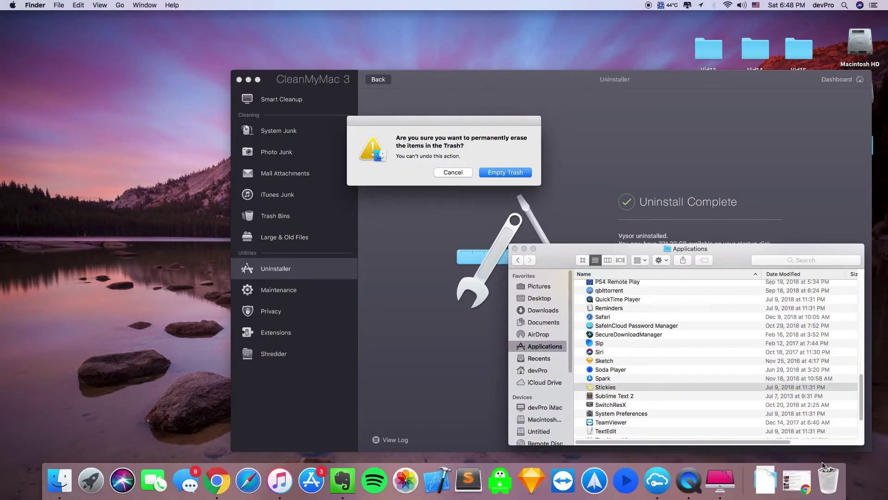
{"action": "left_click", "coordinate": [505, 172]}
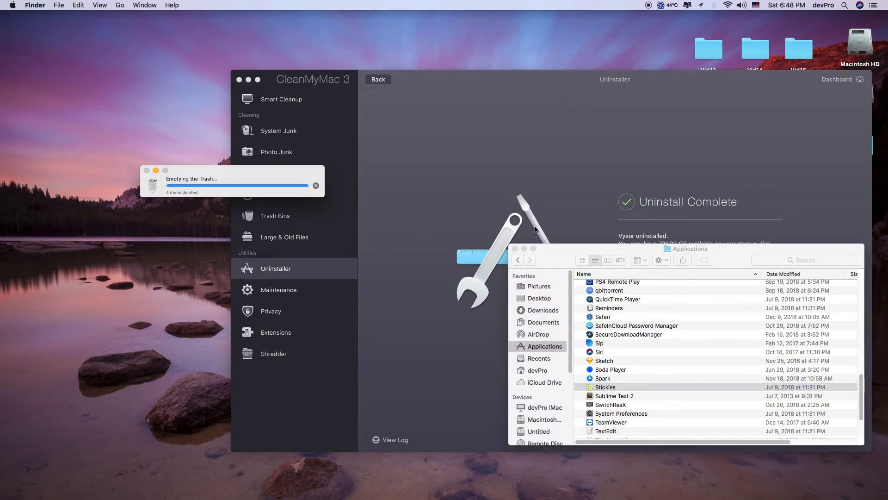